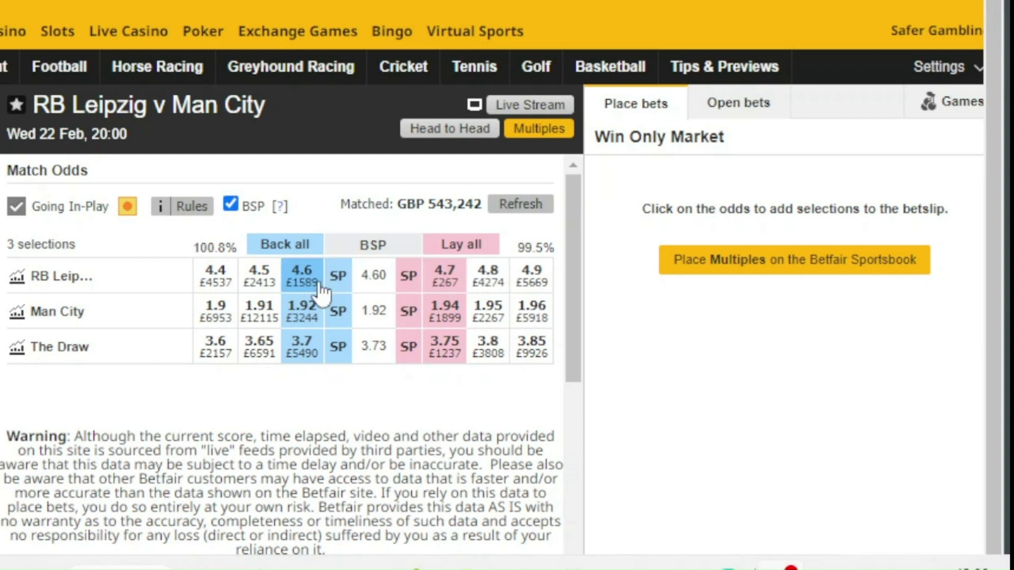
- Preview a back bet at 4.6 and a lay bet at 4.7 on RB Leipzig, clearing each from the betslip
click(302, 288)
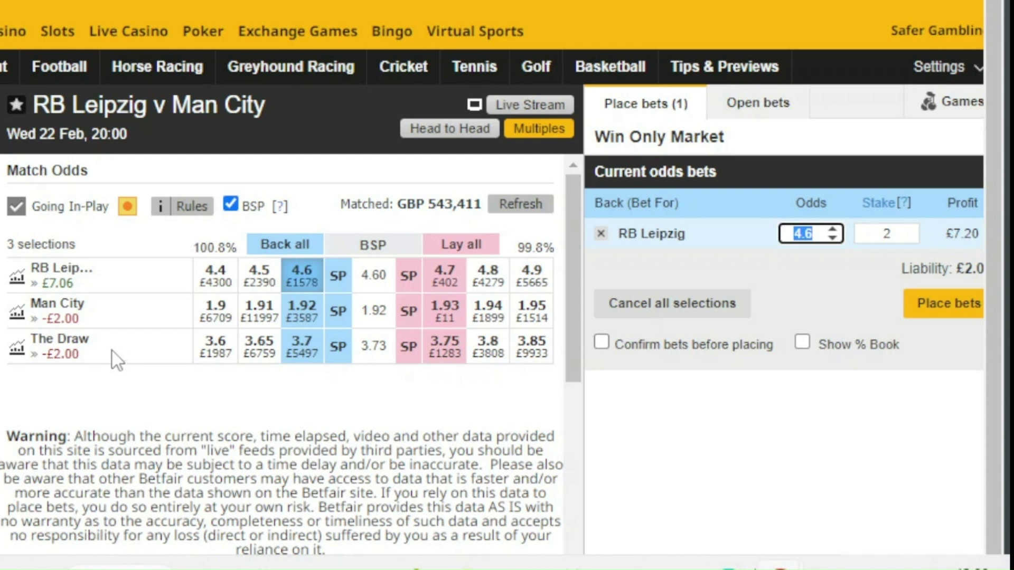
key(Return)
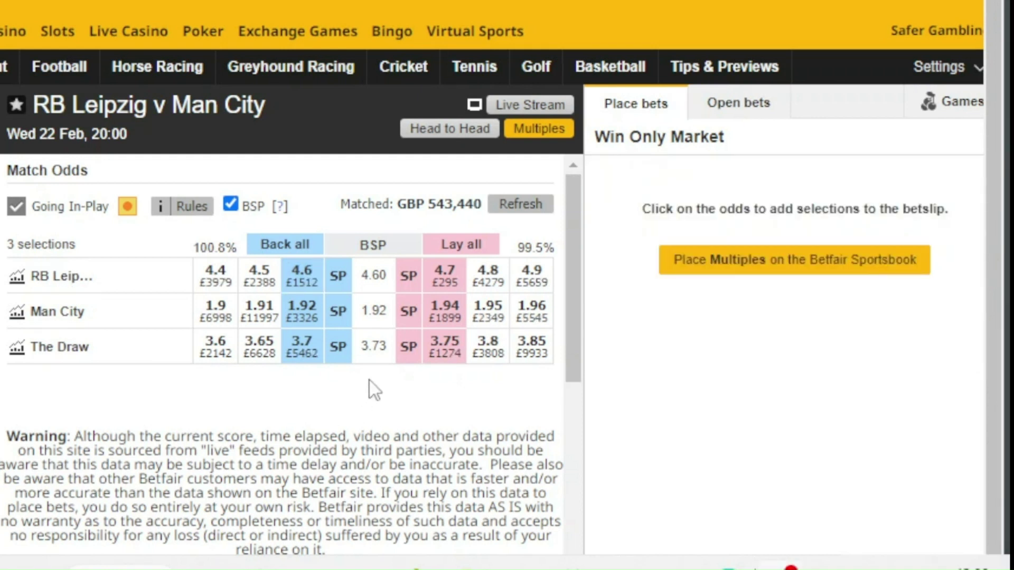
click(443, 280)
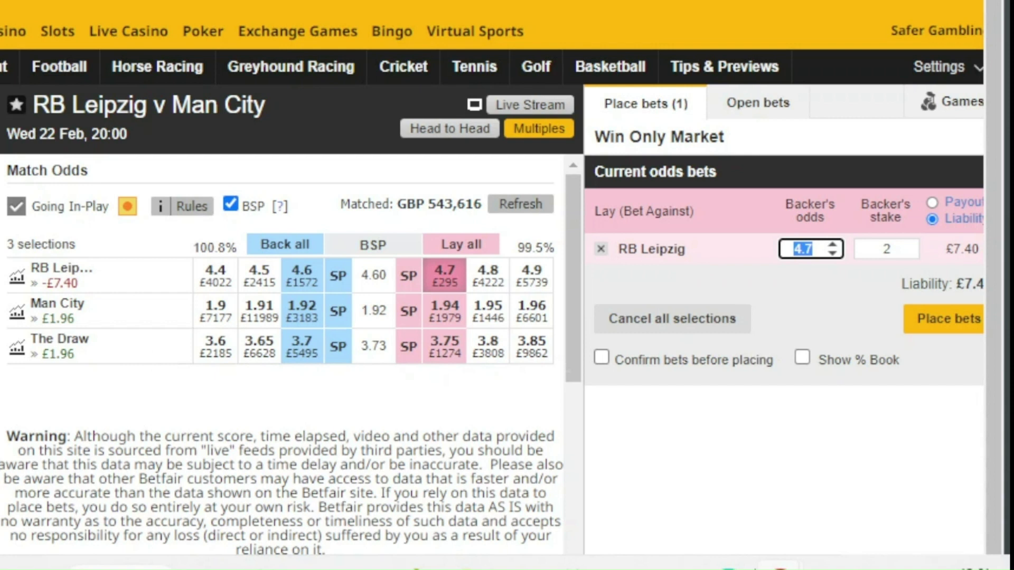
key(Return)
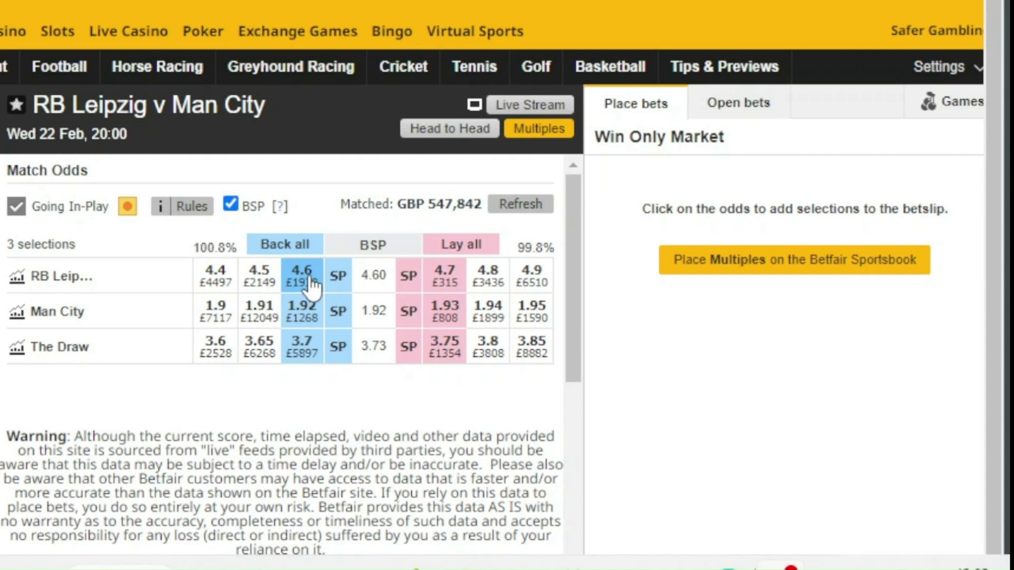
- Add a back bet on RB Leipzig to the betslip and raise its odds to 4.9
click(312, 285)
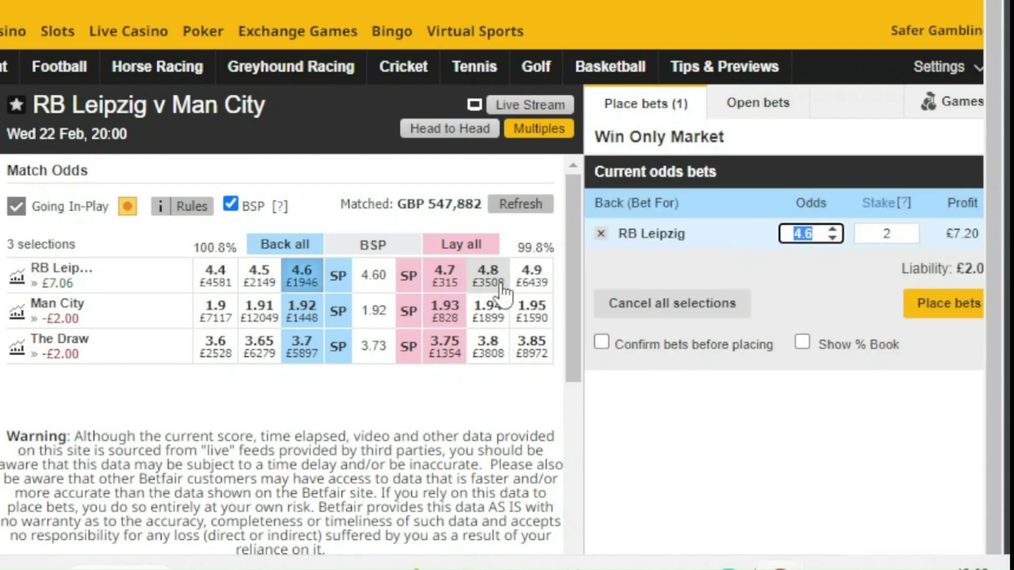
click(832, 230)
click(832, 230)
click(832, 231)
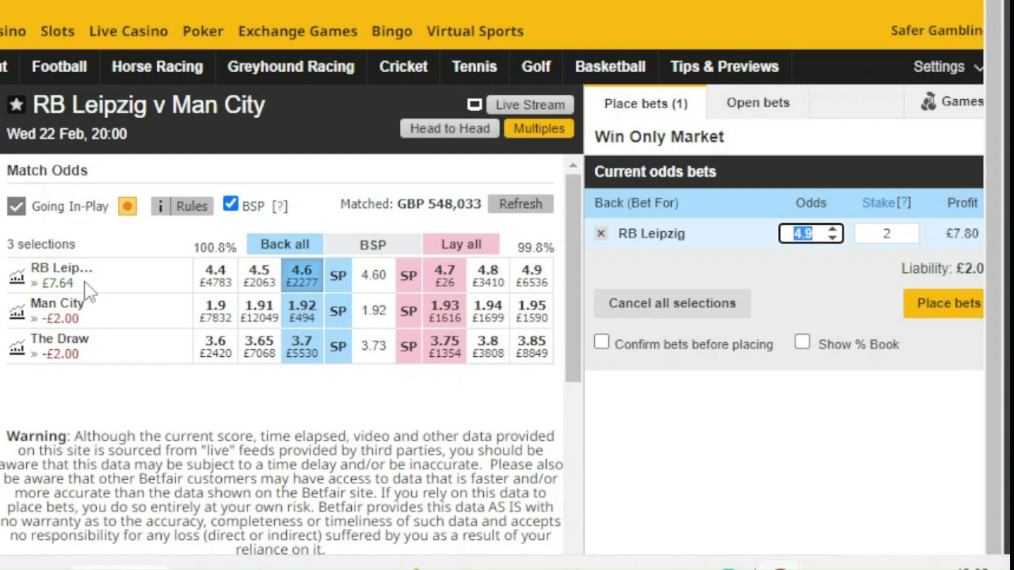
- Lower the RB Leipzig back odds to 4.6 and cancel all selections
click(832, 244)
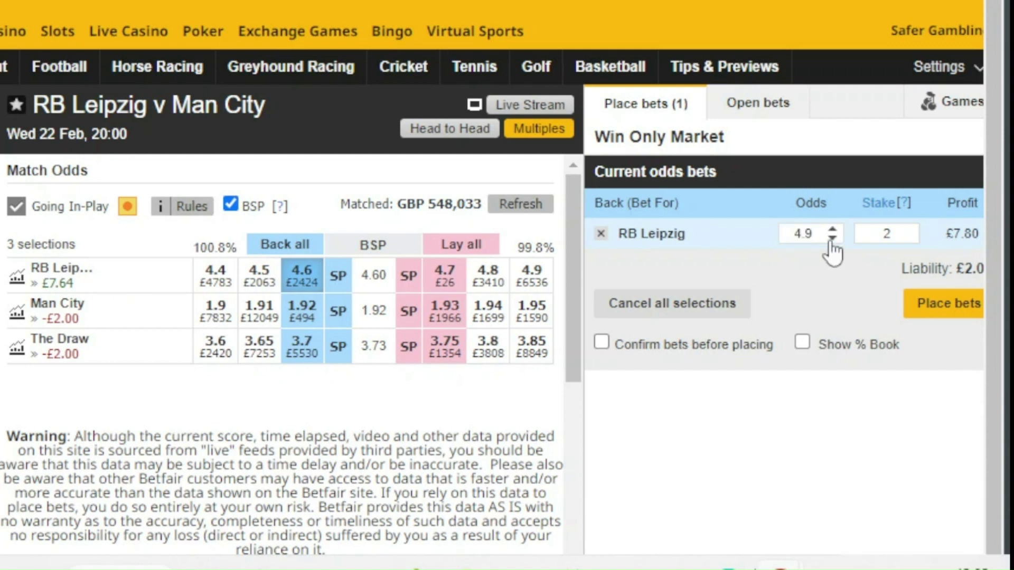
click(832, 239)
click(833, 240)
click(833, 240)
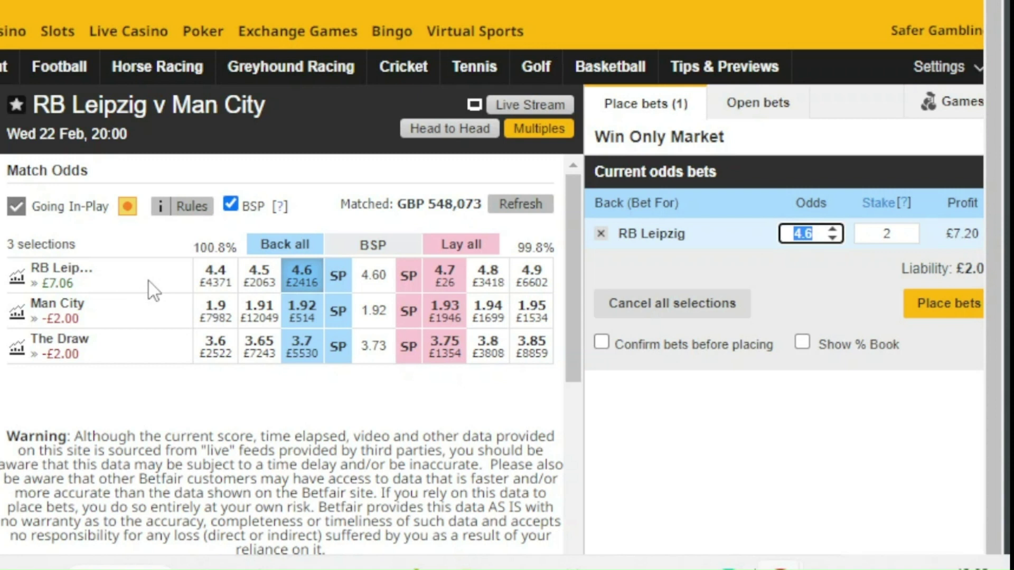
click(634, 311)
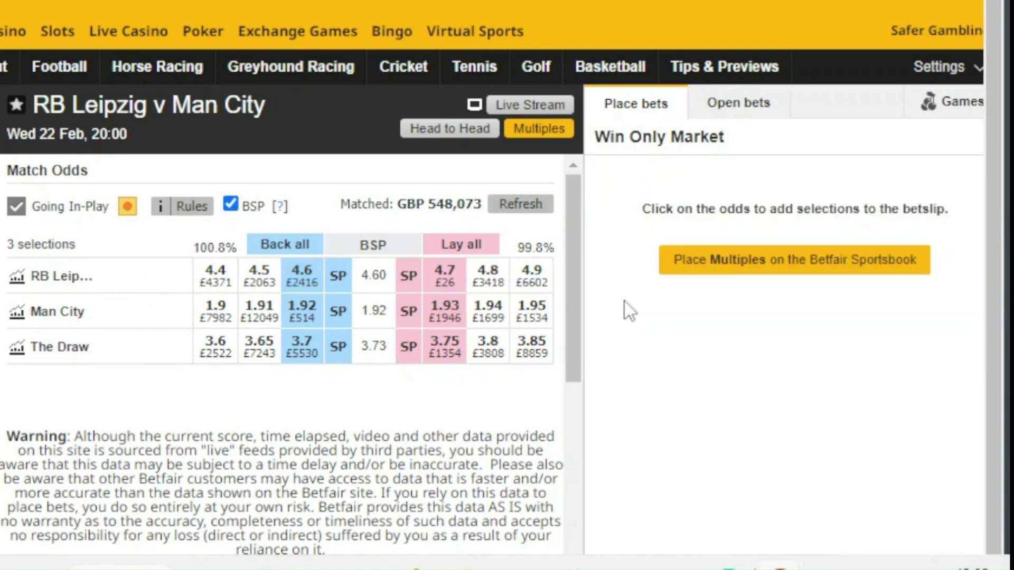
- Add a lay bet on RB Leipzig to the betslip and lower the backer's odds to 4.4
click(445, 290)
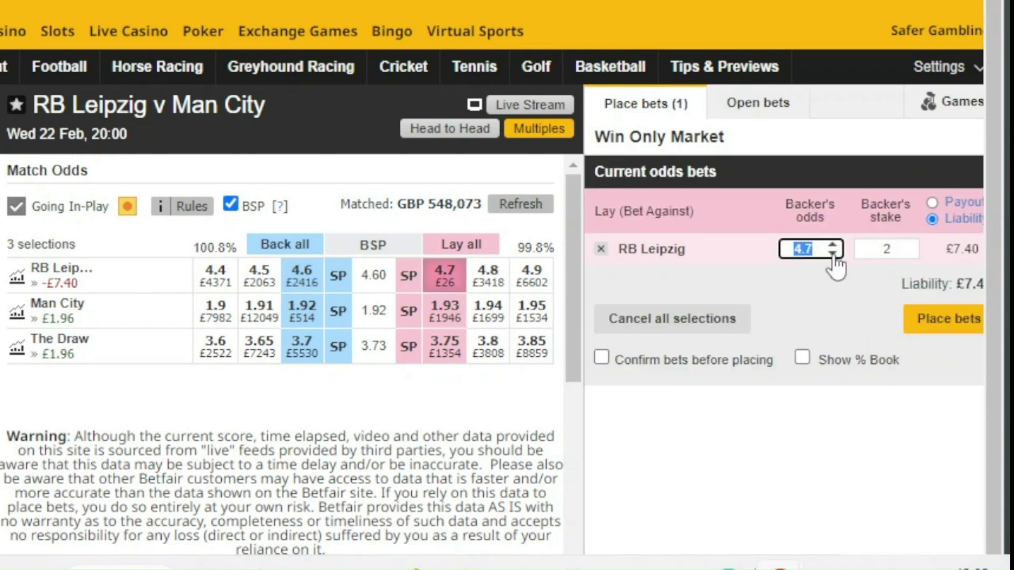
click(832, 254)
click(831, 255)
click(831, 254)
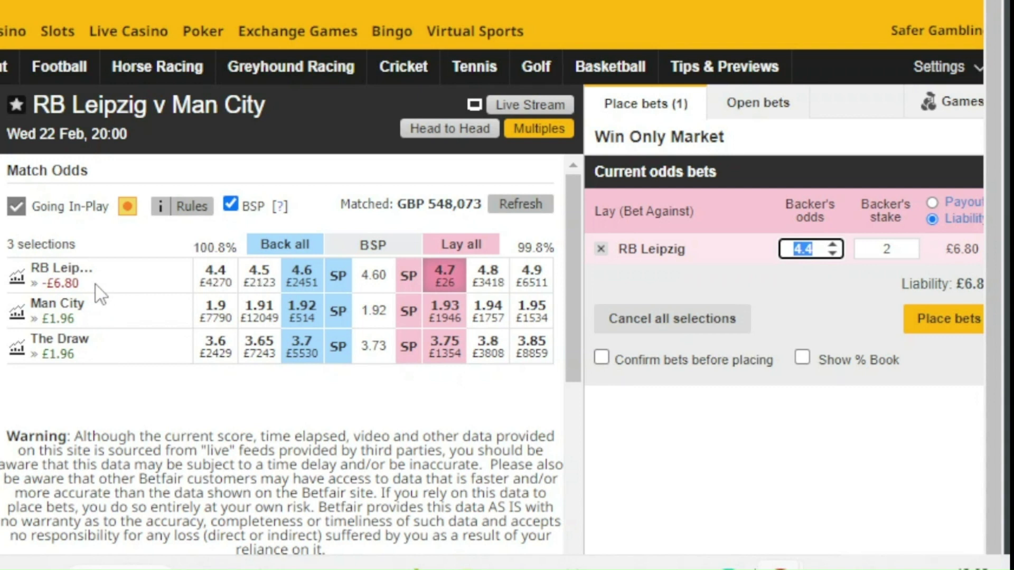
- Raise the RB Leipzig lay odds to 4.7 and clear the bet from the betslip
click(833, 246)
click(833, 246)
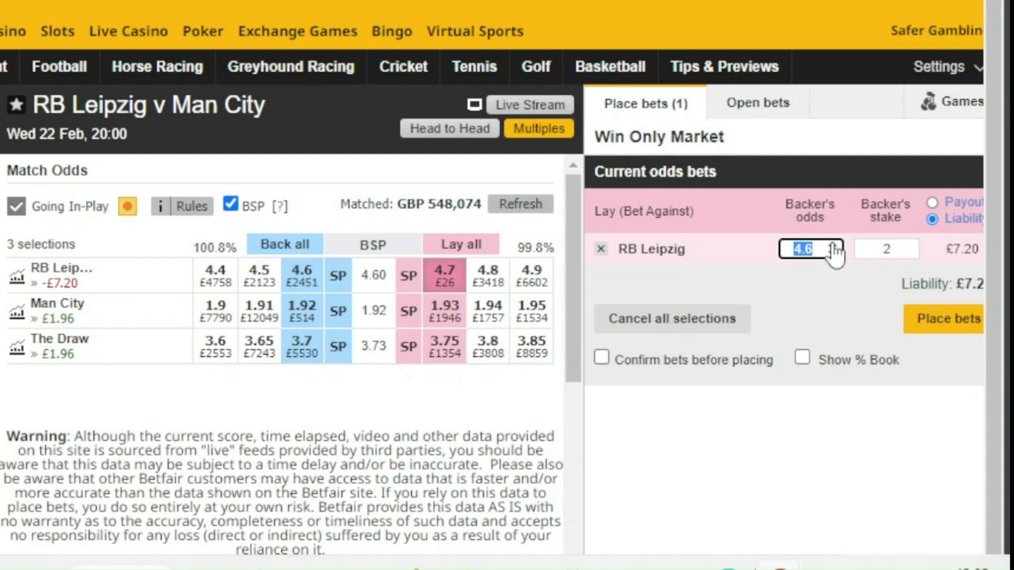
click(833, 246)
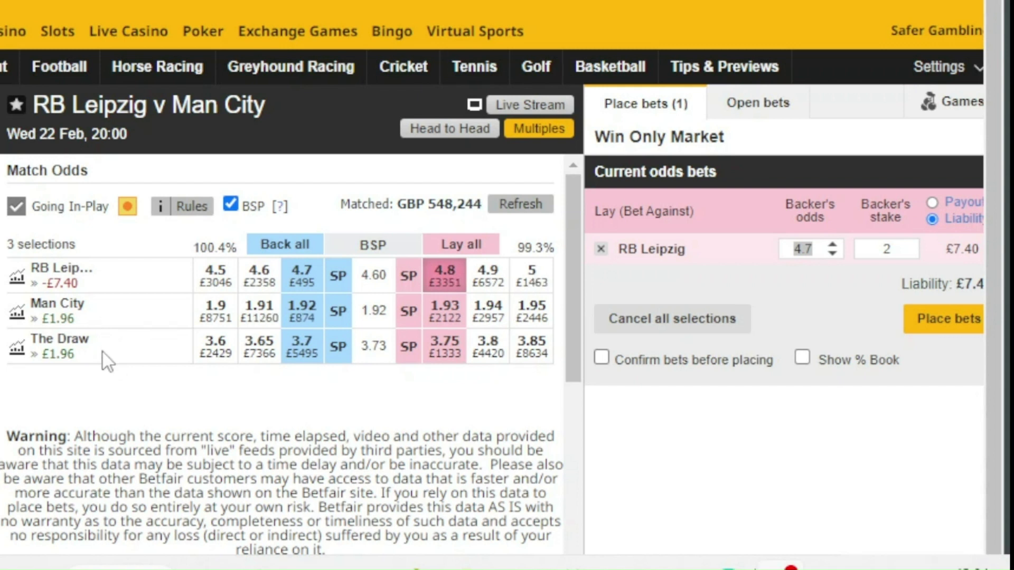
key(Return)
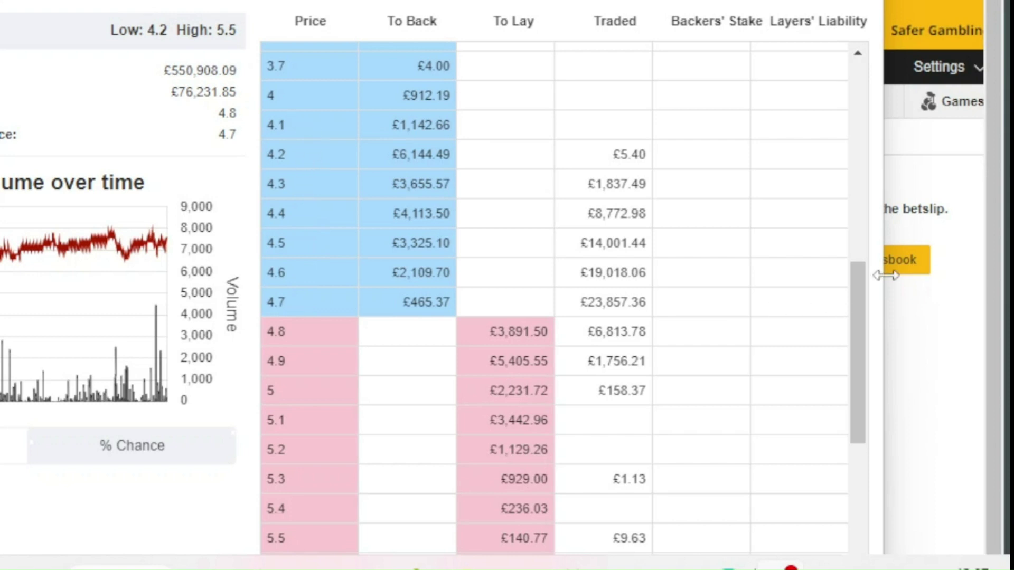
- Examine the full price ladder for RB Leipzig, comparing the amounts to back, to lay and traded at each price
drag(860, 298, 883, 432)
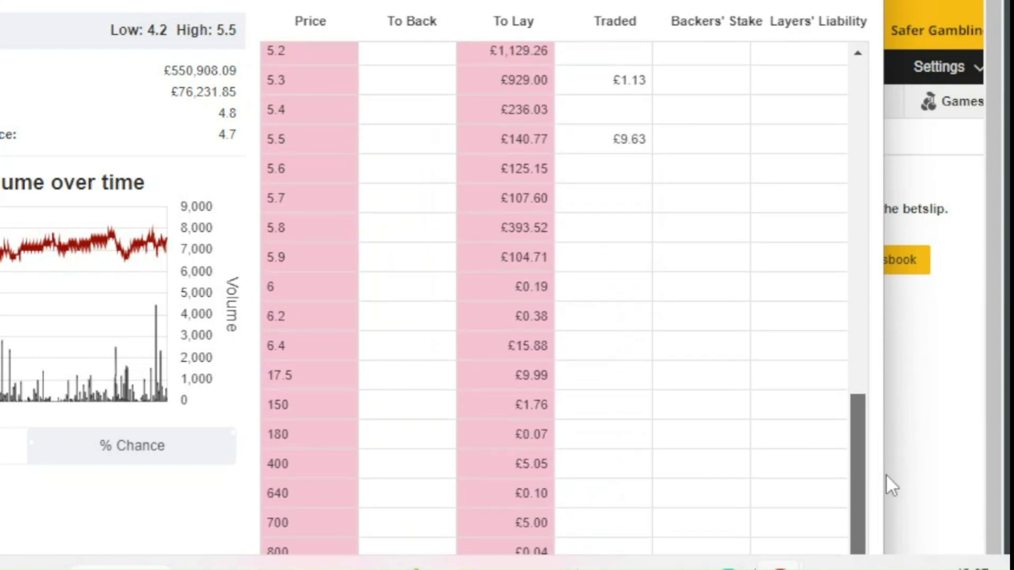
drag(885, 475, 885, 478)
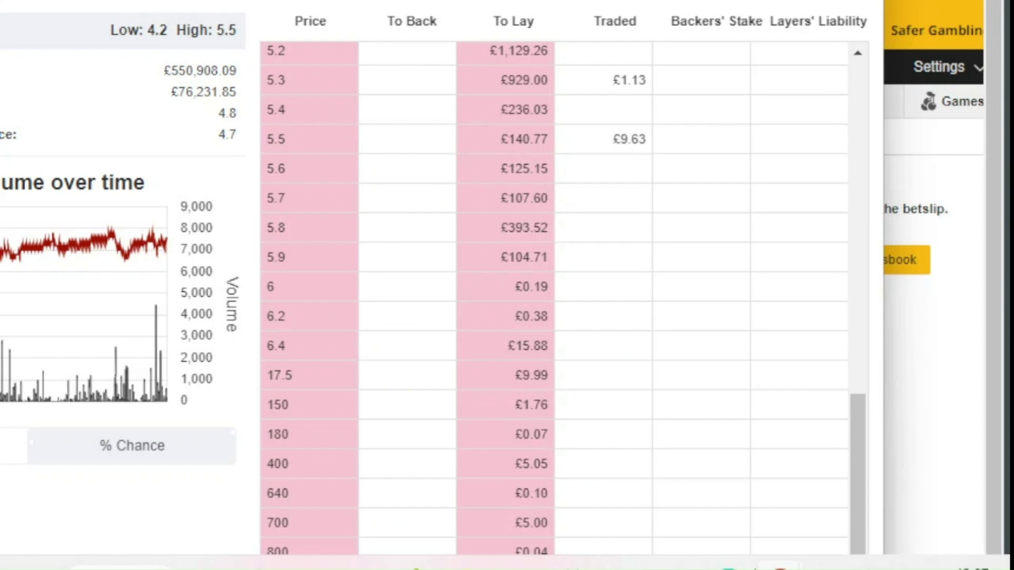
scroll(434, 277, down, 2)
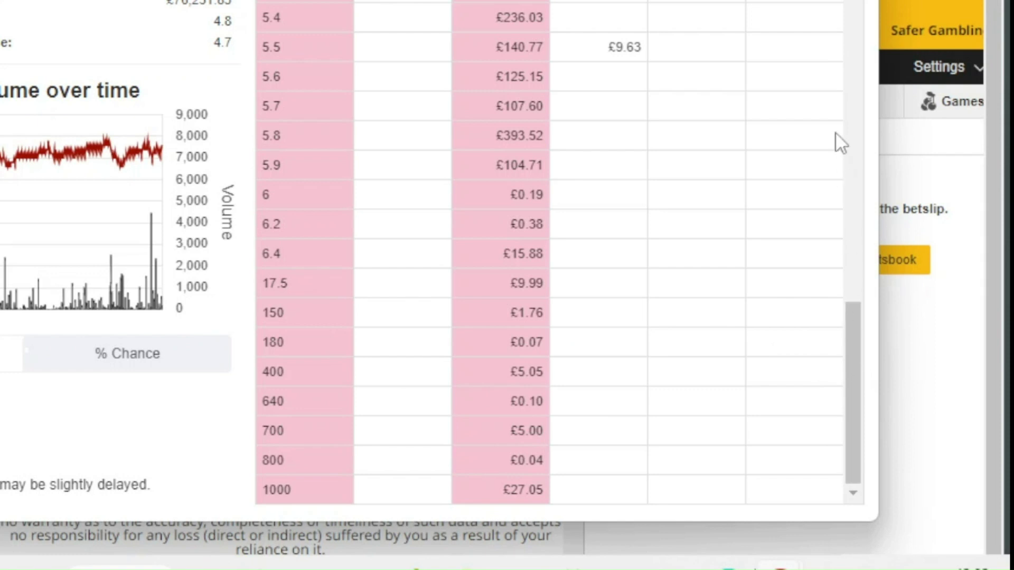
drag(851, 331, 526, 3)
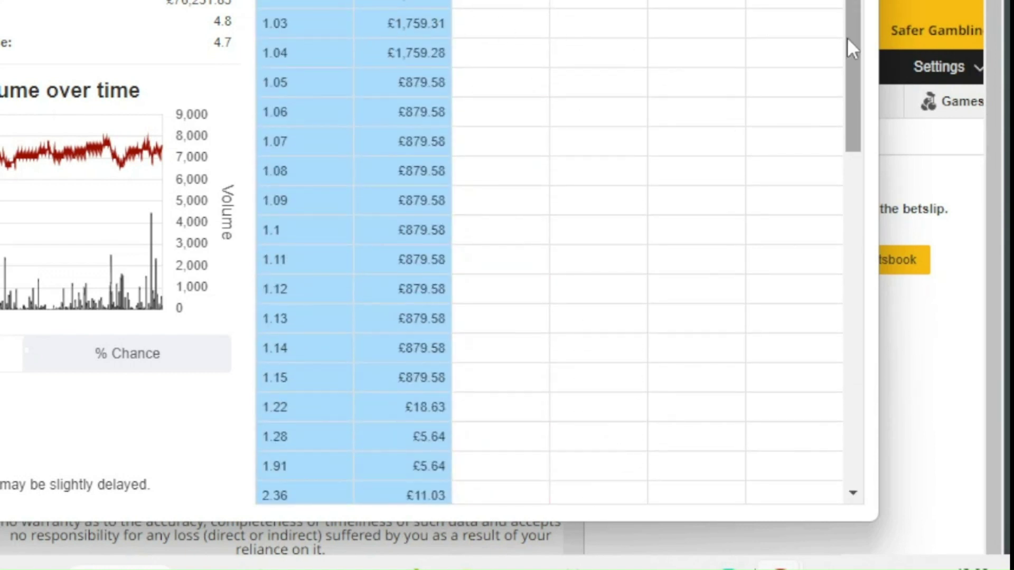
drag(848, 40, 828, 11)
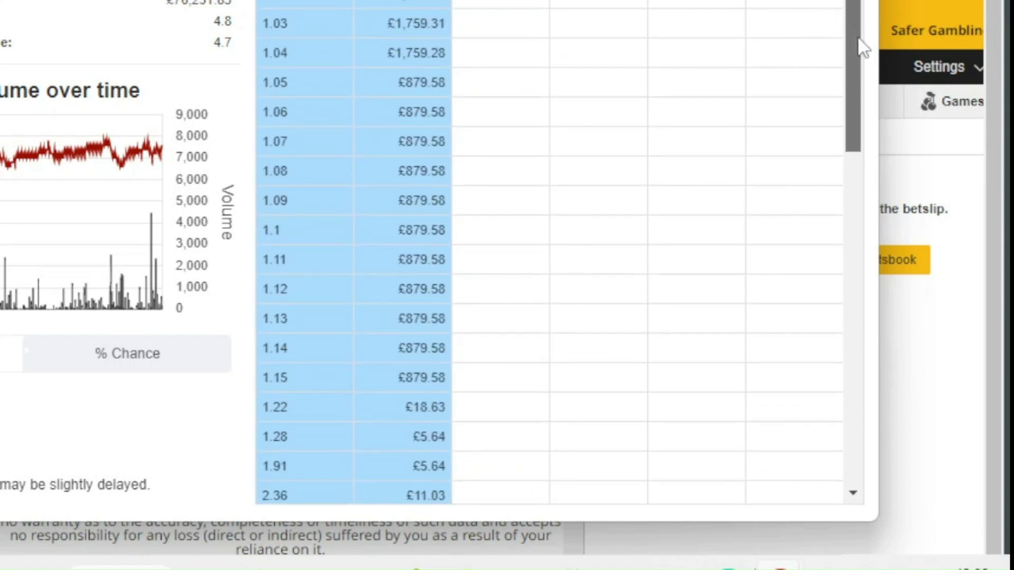
drag(862, 46, 876, 390)
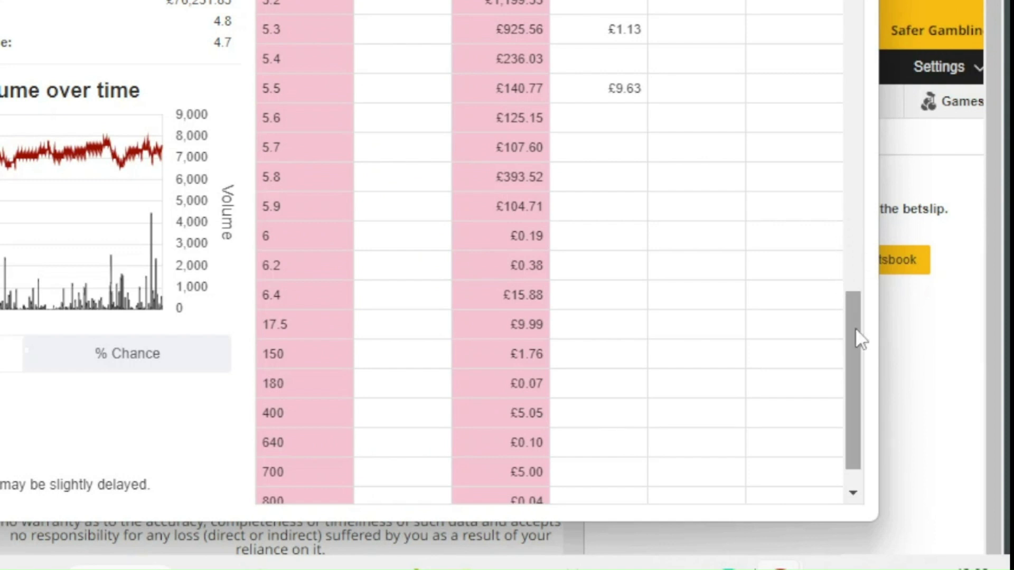
drag(854, 327, 845, 190)
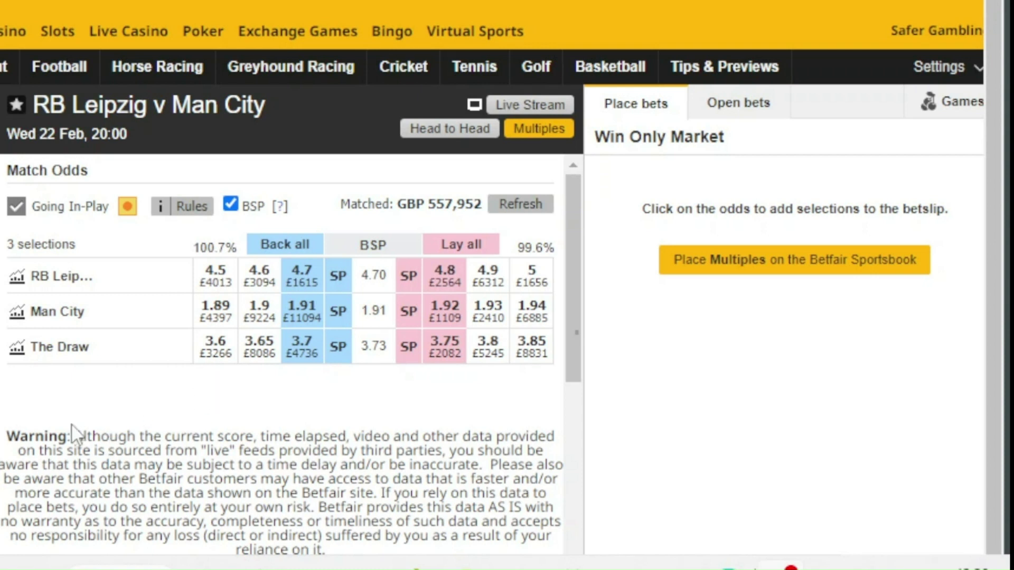
- Add a lay bet on RB Leipzig with backer's odds of 4.7 and a backer's stake of 10
click(450, 288)
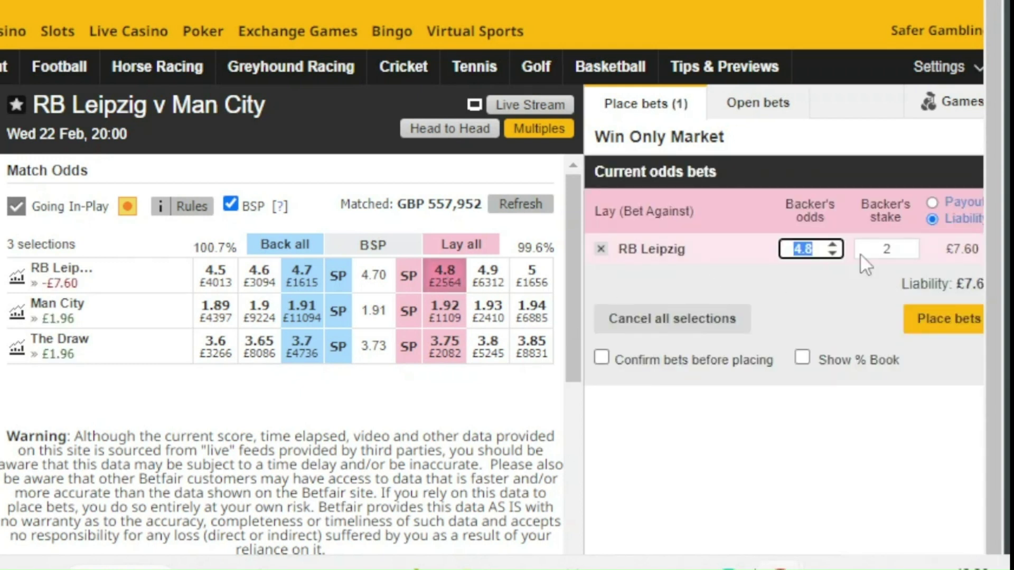
click(884, 247)
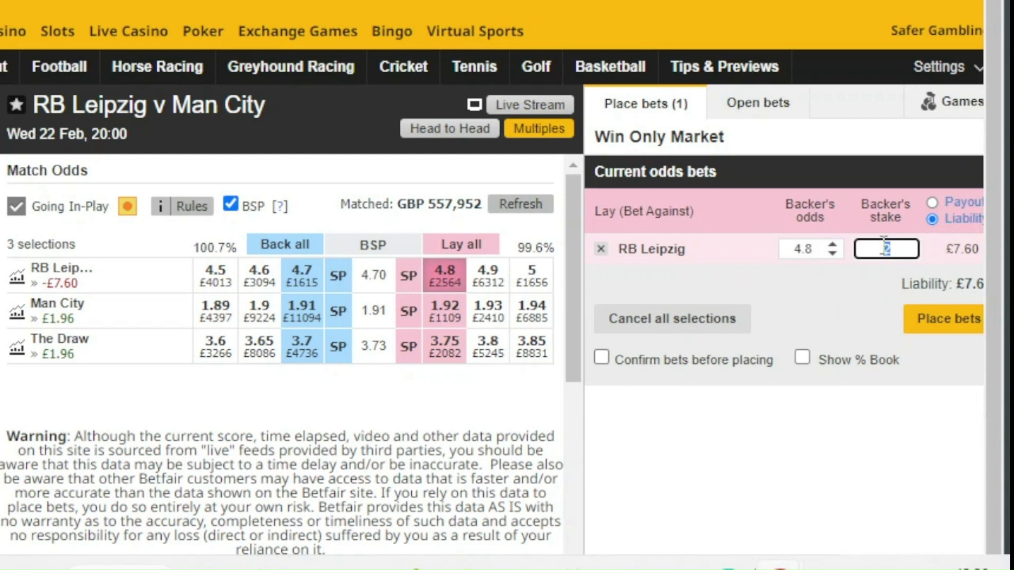
click(833, 254)
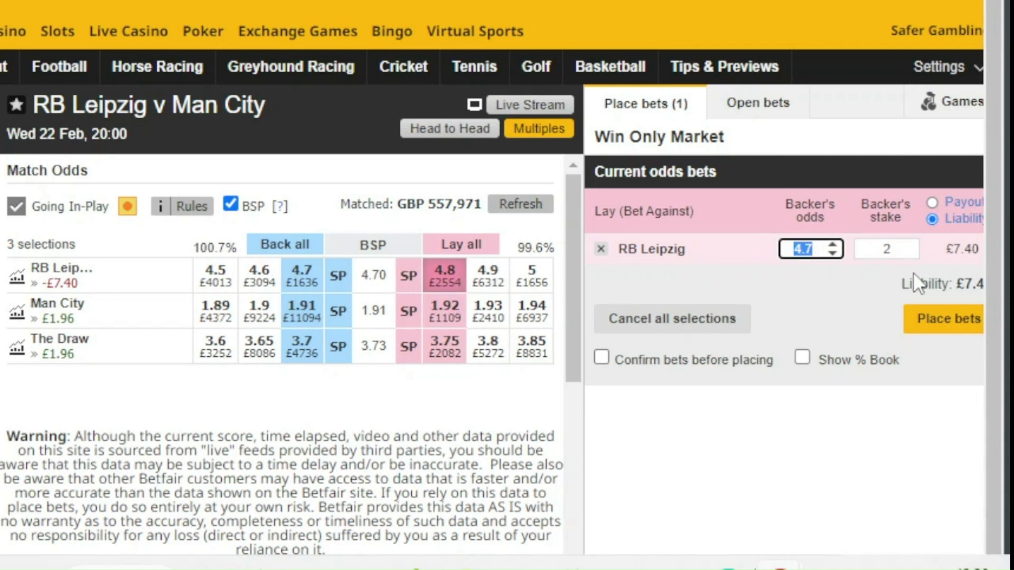
click(908, 252)
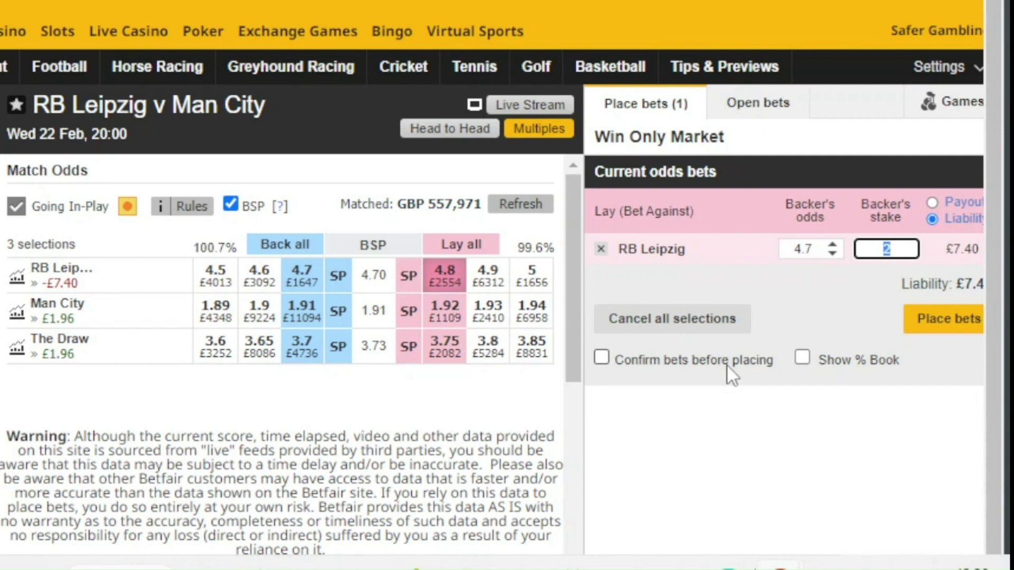
text(10)
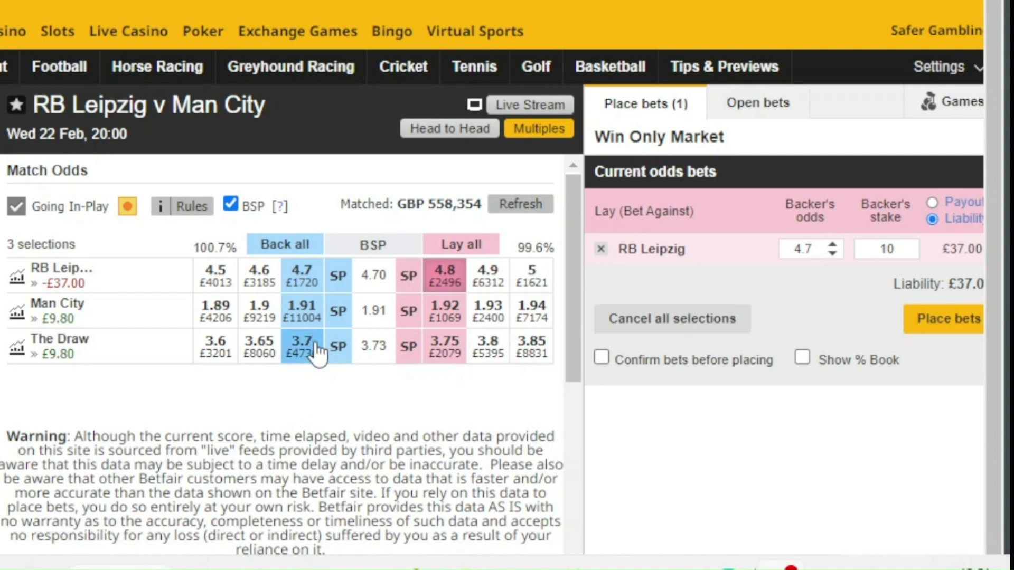
- Add a back bet on RB Leipzig alongside the lay bet, with odds of 5.1 and a stake of 9.03
click(304, 276)
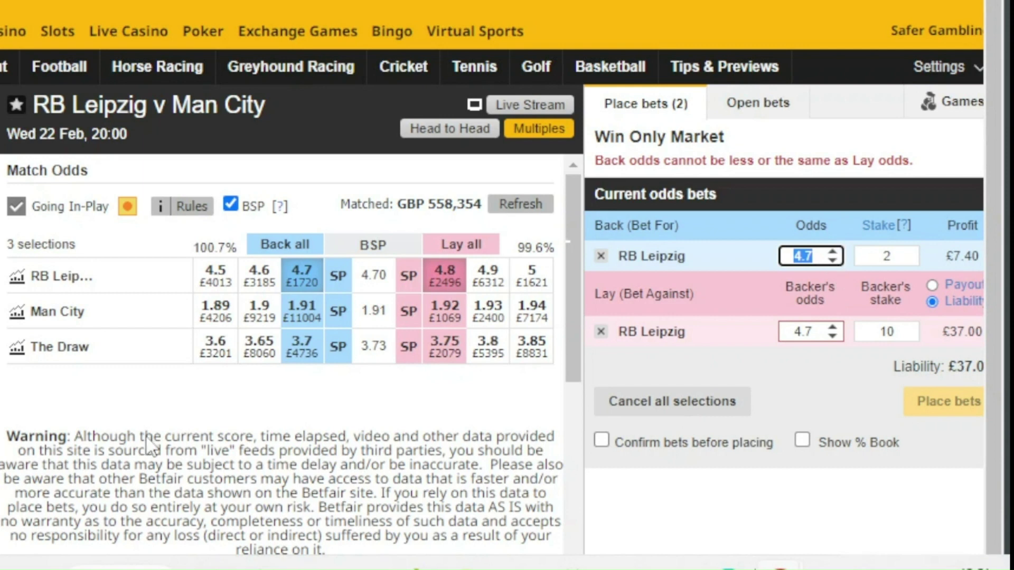
text(5.1)
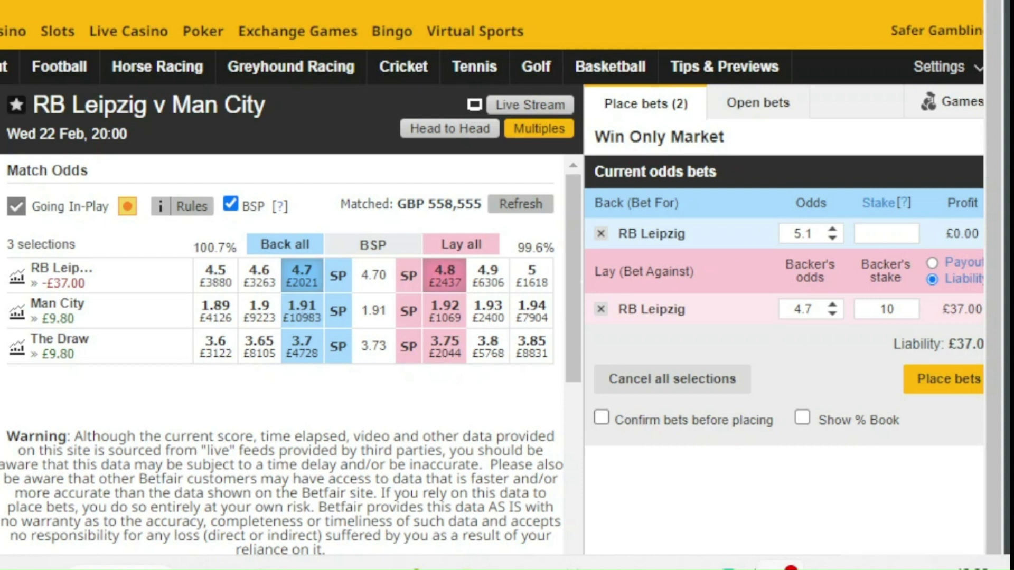
click(866, 233)
text(9.0)
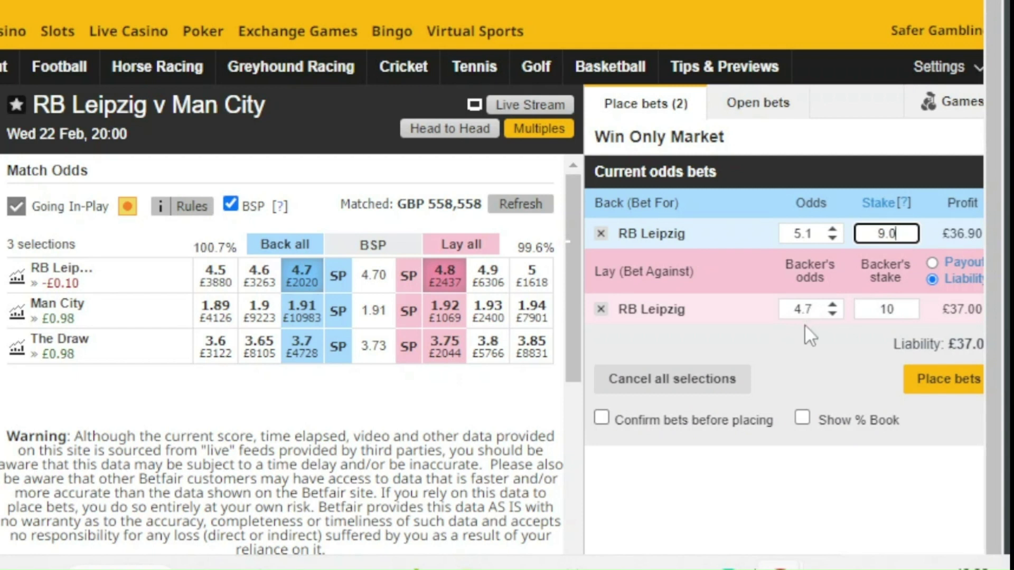
text(3)
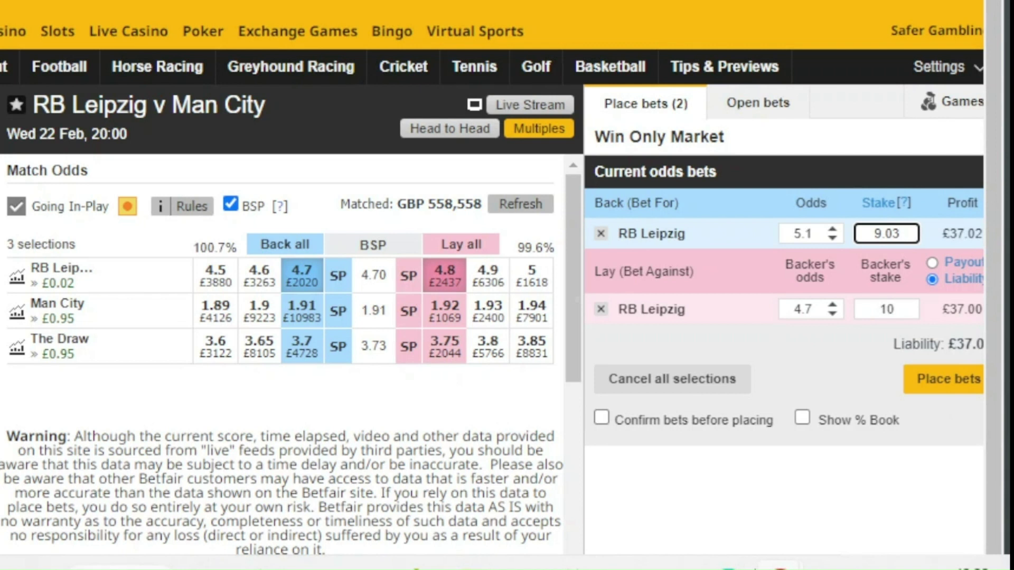
click(790, 567)
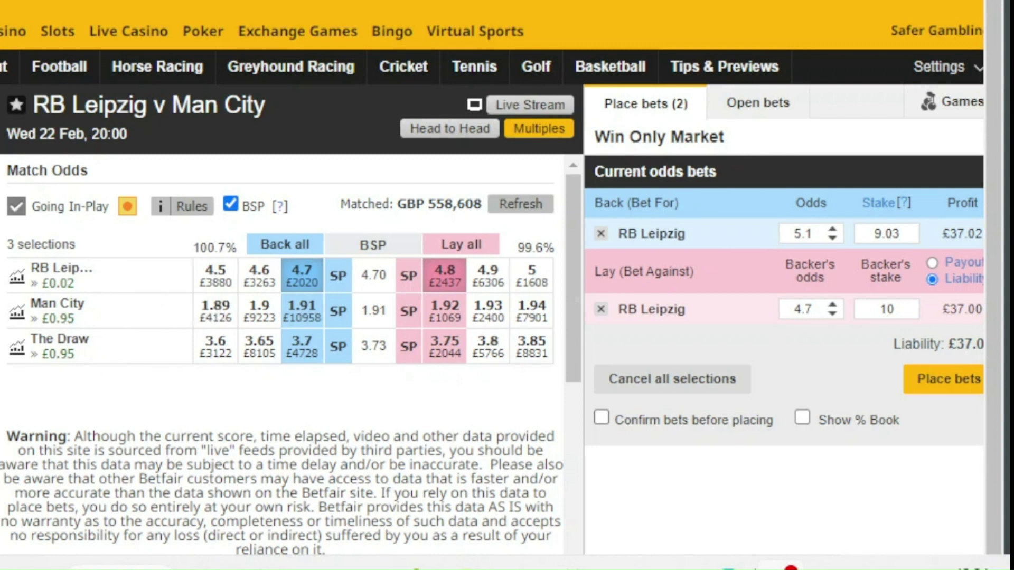
- Set the stake of the RB Leipzig back bet to 9.40
click(908, 234)
key(BackSpace)
key(BackSpace)
key(BackSpace)
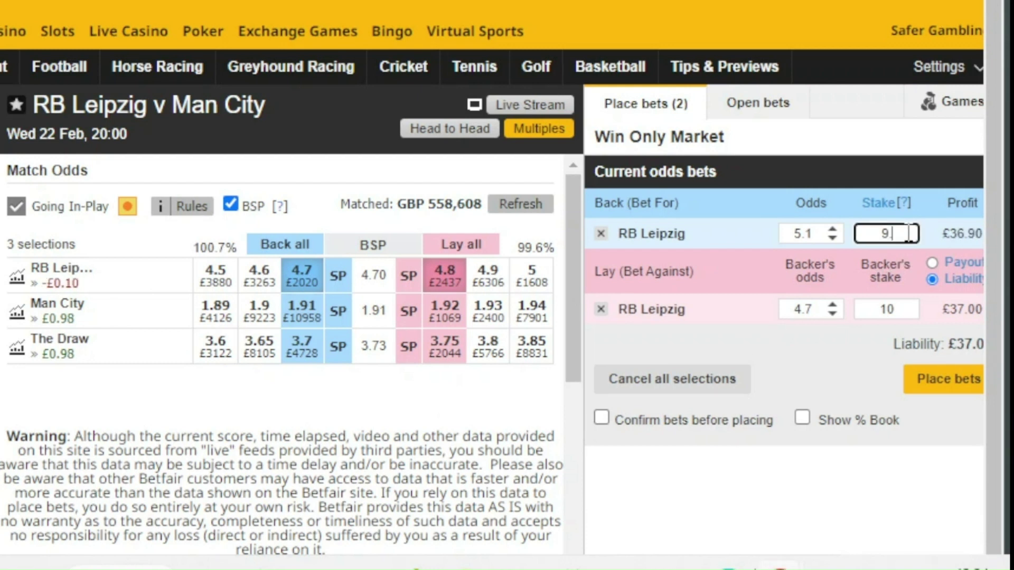
text(.40)
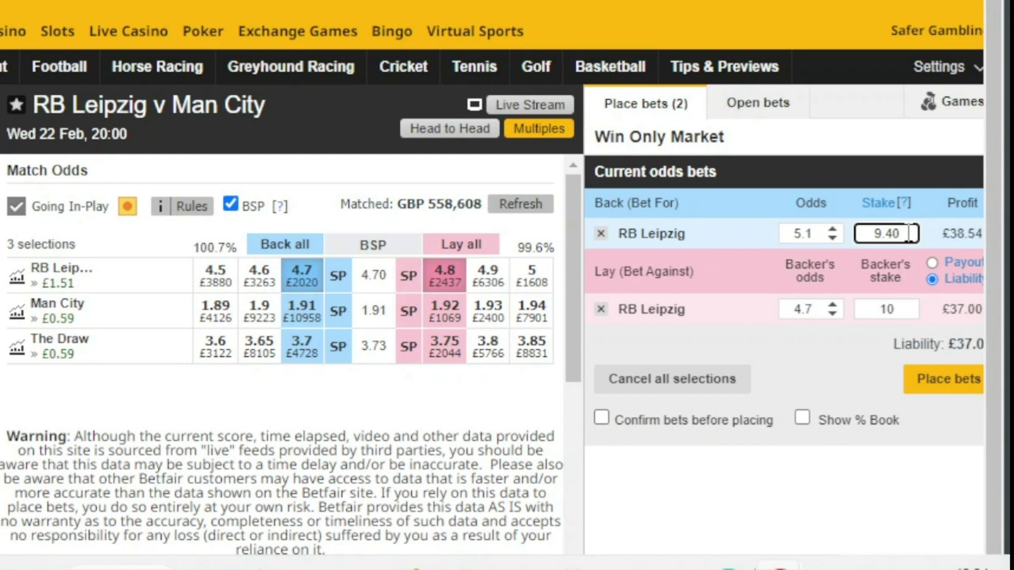